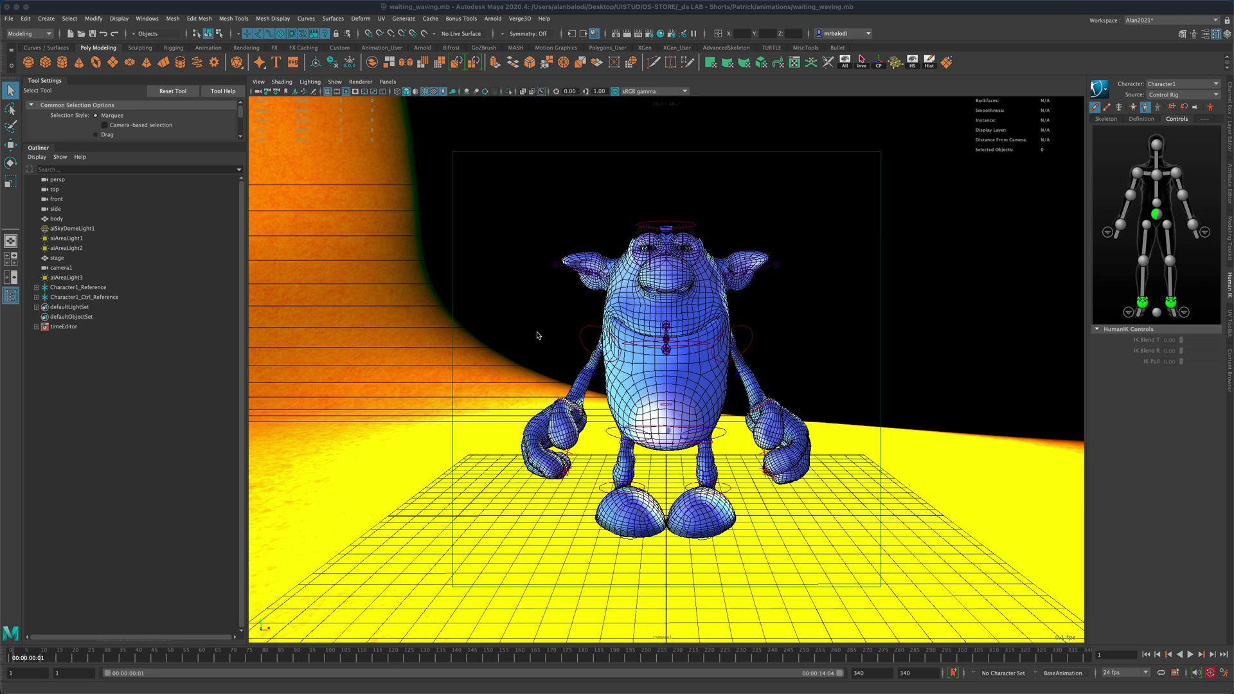
Step: Switch the viewport from camera1 to the persp camera and orbit around the character
left_click(389, 82)
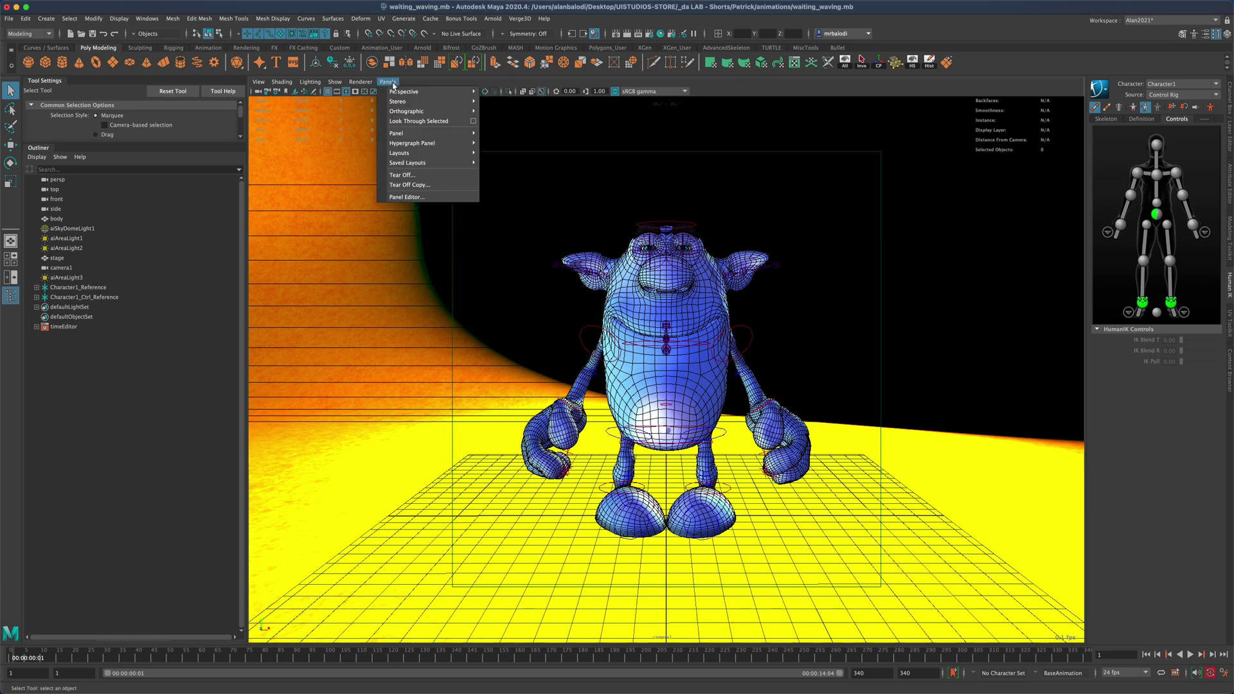
mouse_move(424, 92)
left_click(511, 103)
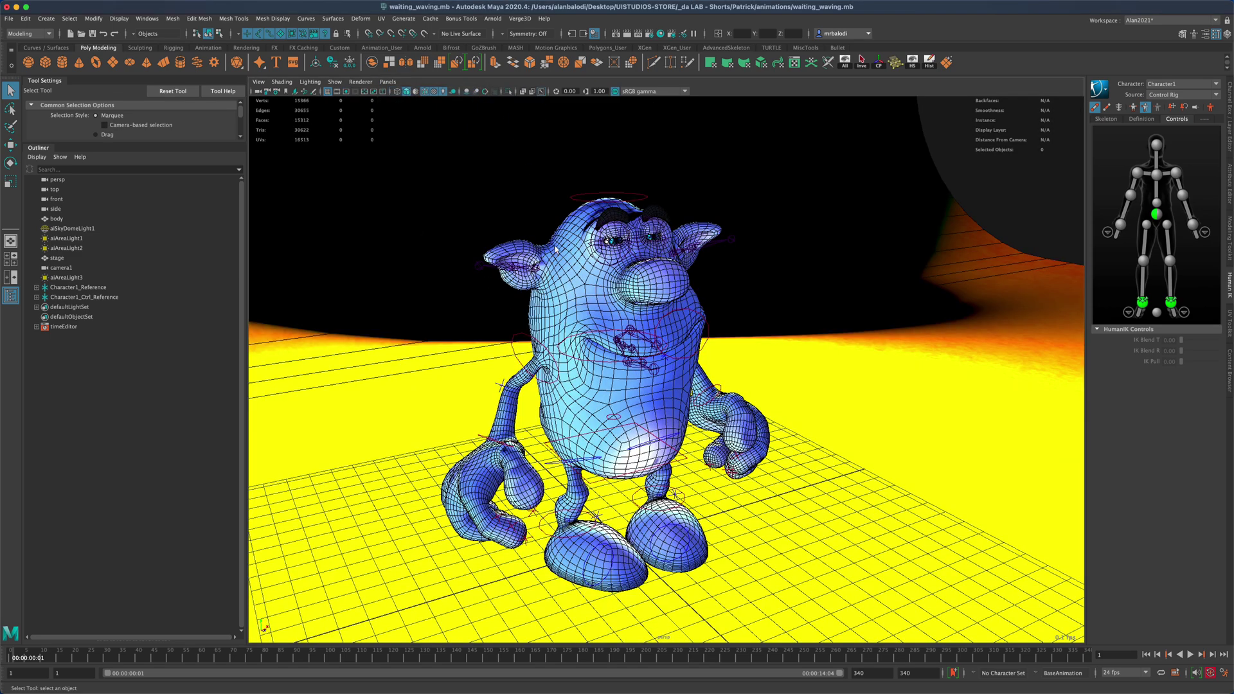
left_click_drag(707, 373, 601, 366, "alt")
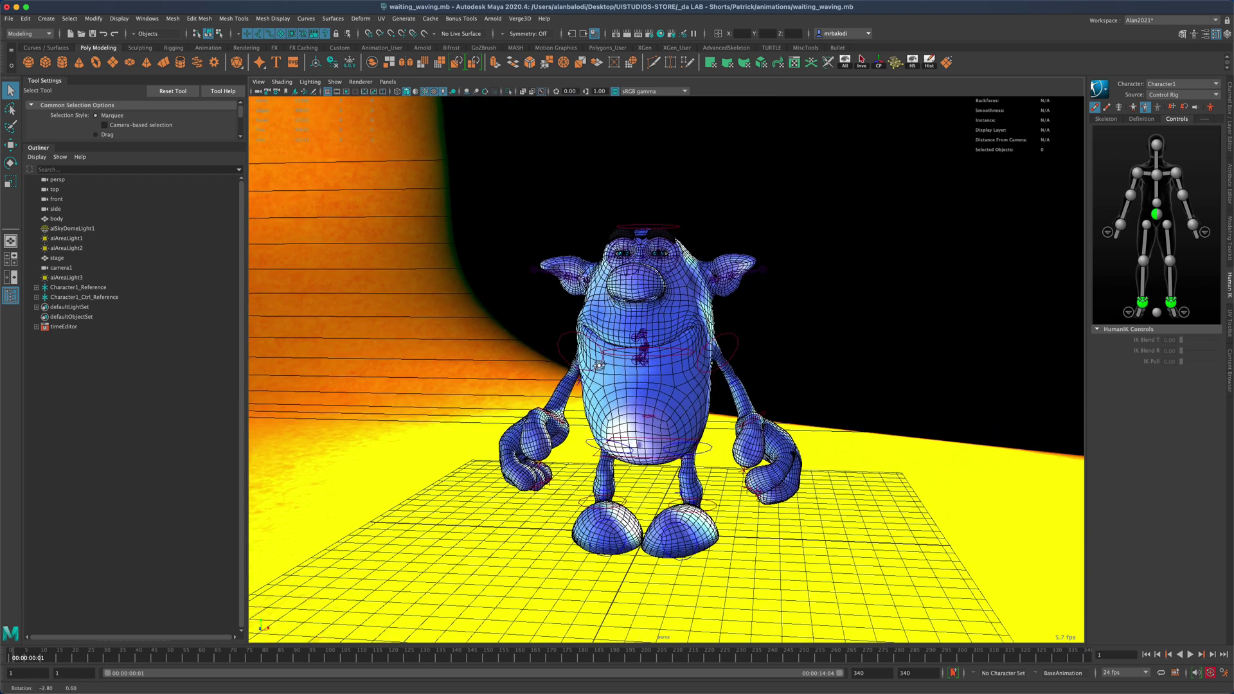
left_click(58, 278)
left_click(62, 248)
left_click(62, 239)
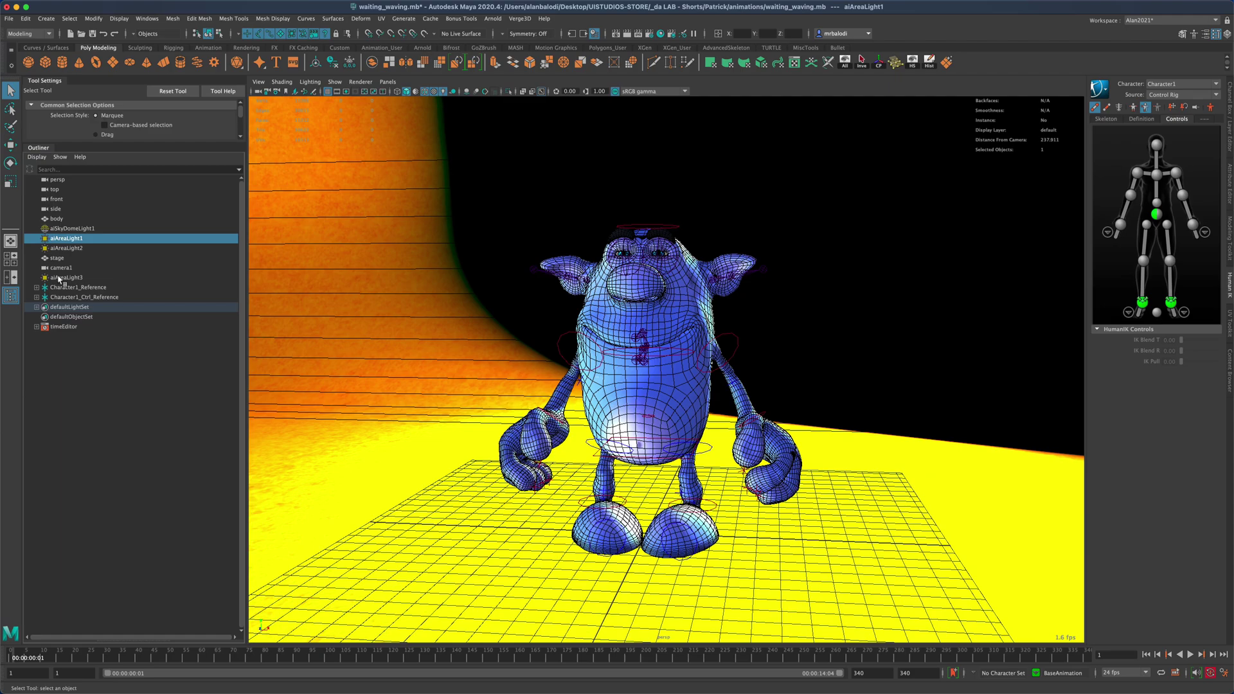
left_click(68, 229)
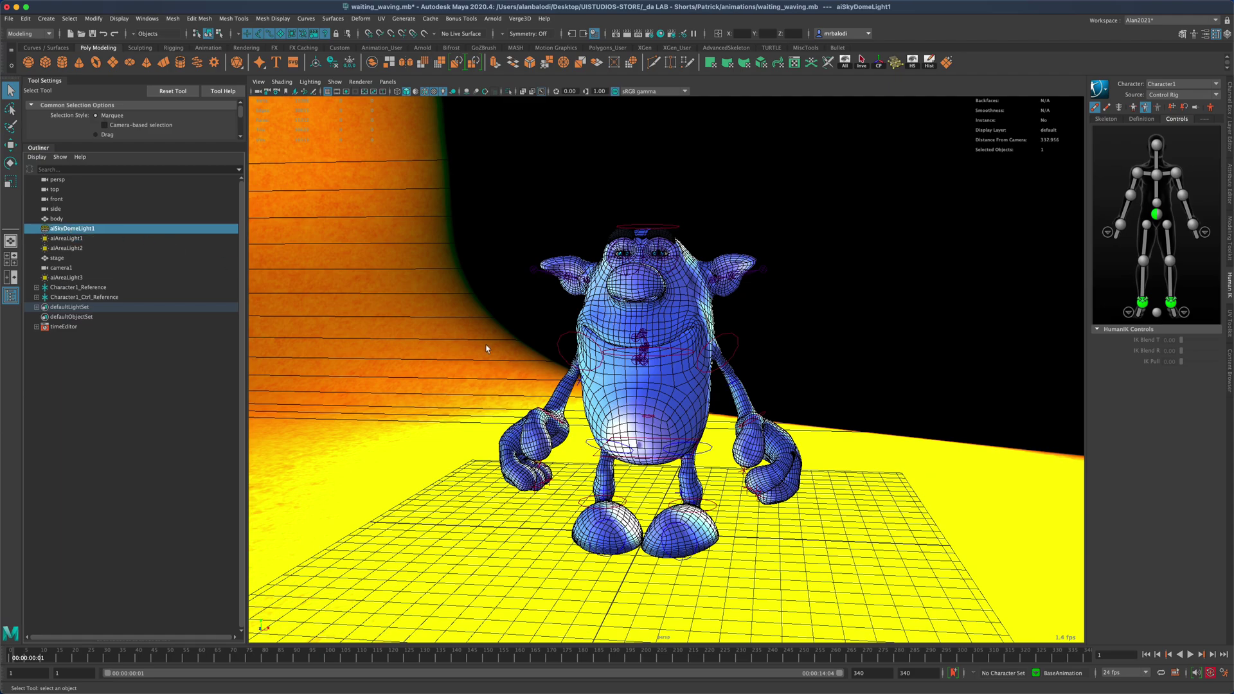
mouse_move(472, 358)
left_mouse_down("alt")
mouse_move(502, 361)
mouse_move(471, 361)
mouse_move(492, 361)
mouse_move(481, 360)
left_mouse_up("alt")
left_click_drag(375, 331, 425, 358, "alt")
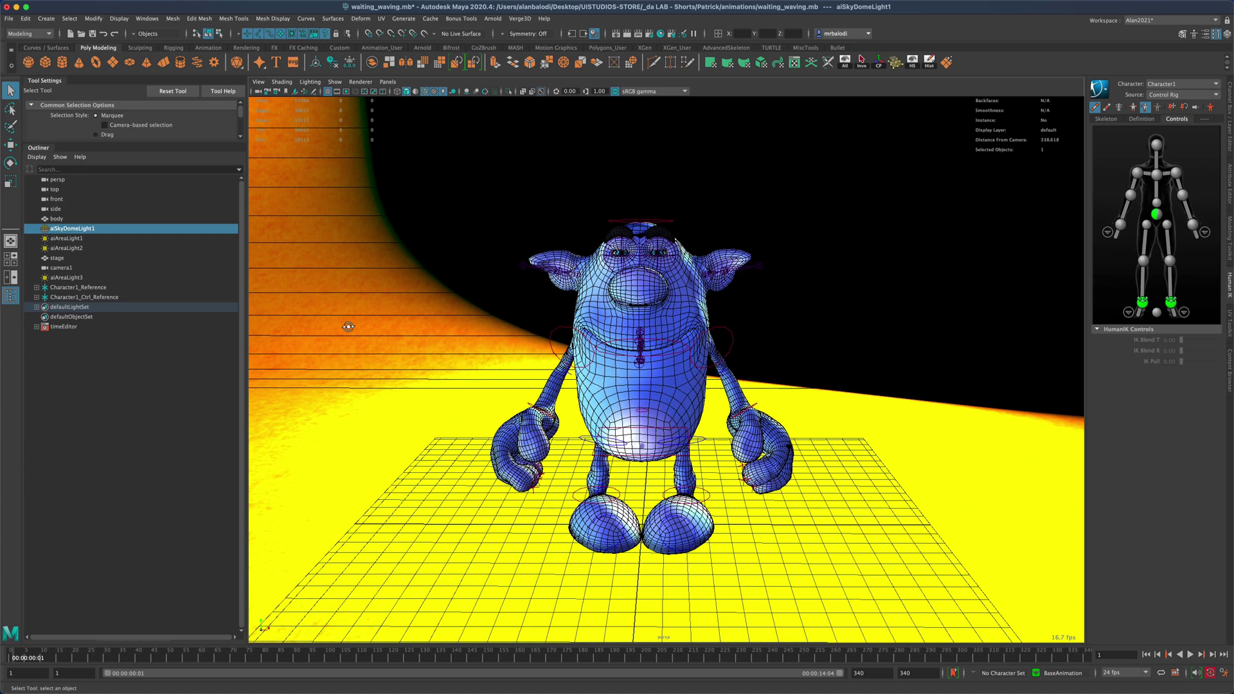
left_click_drag(348, 326, 401, 361, "alt")
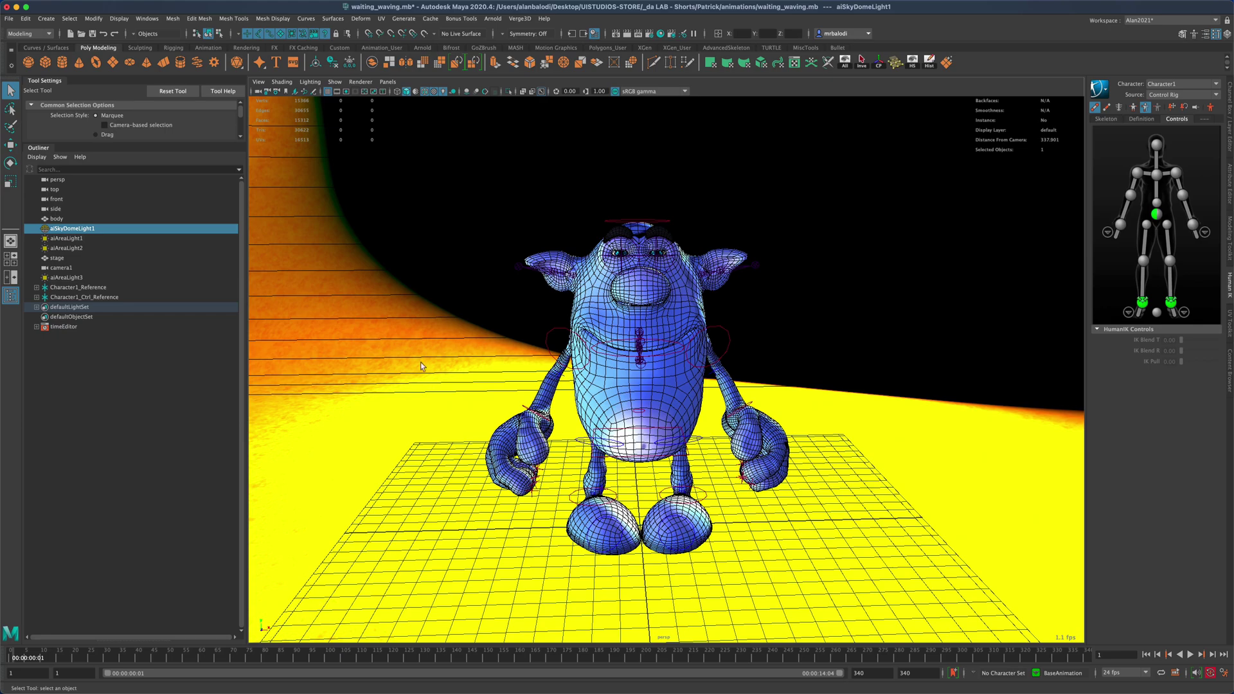
left_click_drag(416, 365, 456, 352, "alt")
left_click_drag(403, 253, 408, 254, "alt")
left_click(627, 35)
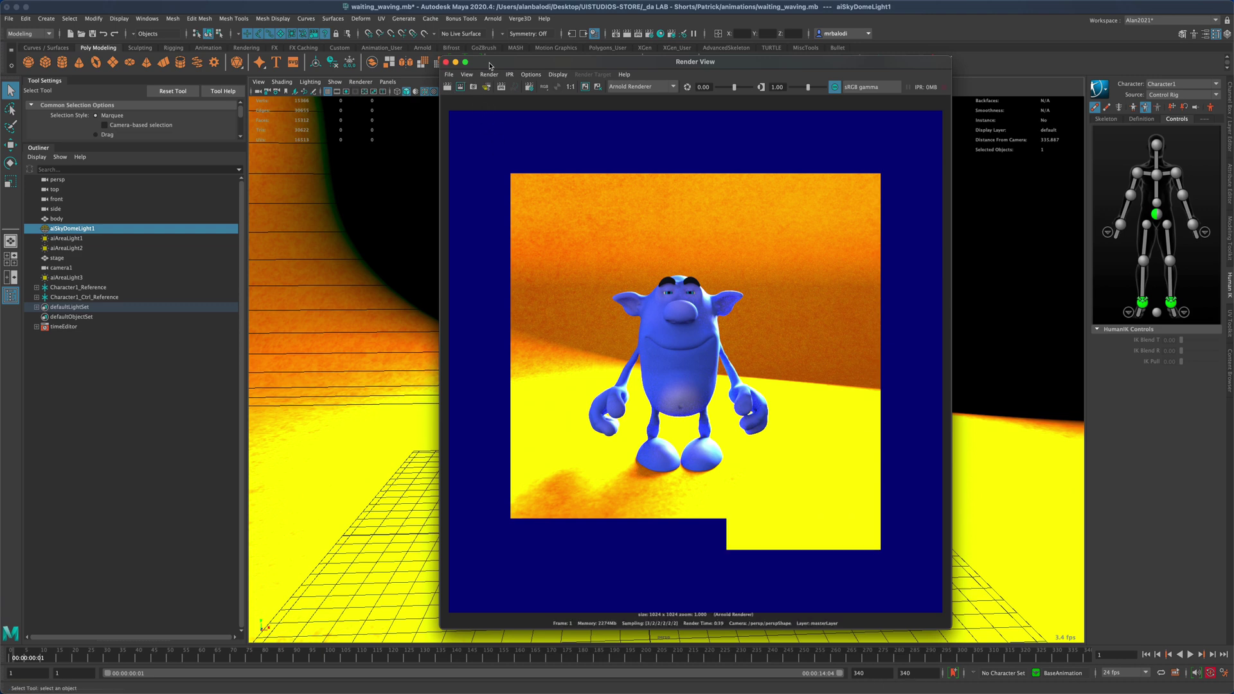
Step: Close the render and open the light-centric Light Linking Relationship Editor
left_click(446, 62)
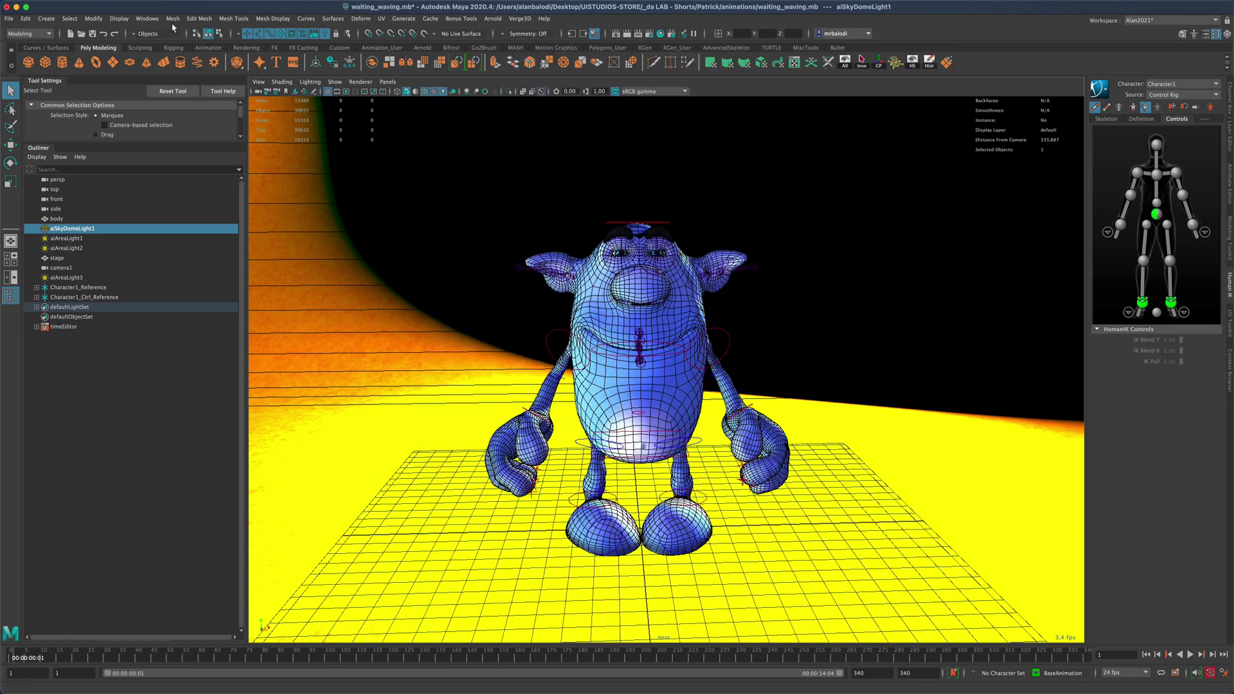
left_click(147, 18)
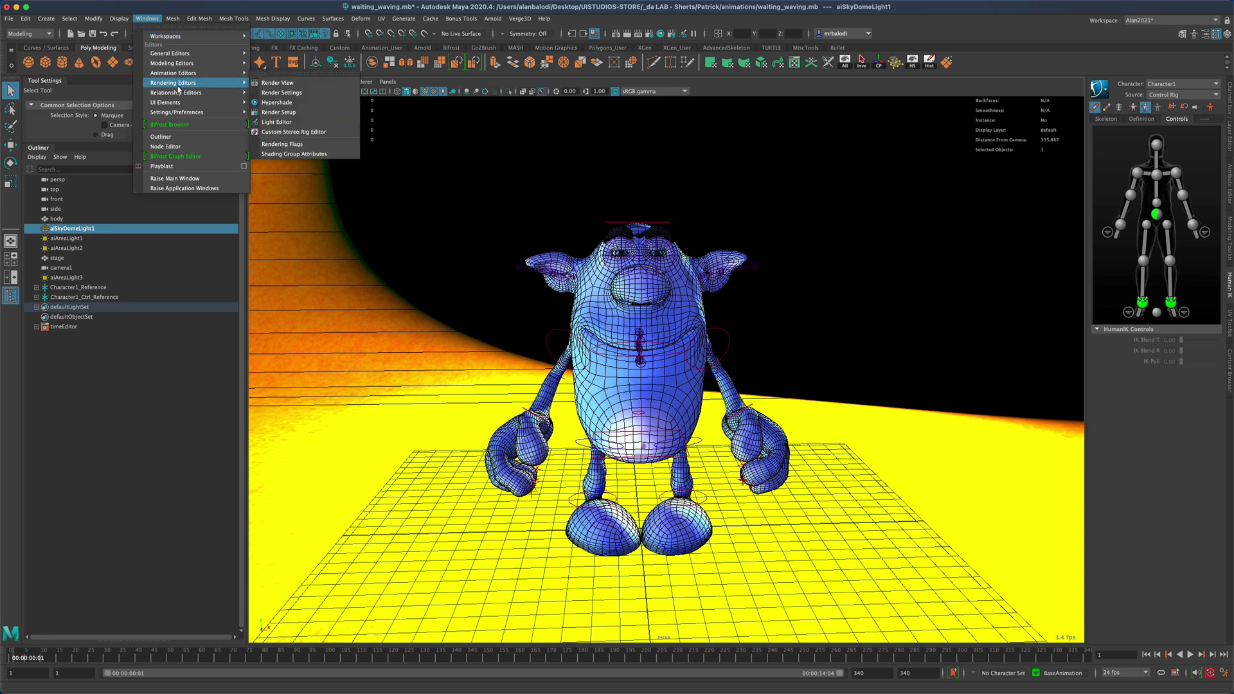
mouse_move(186, 95)
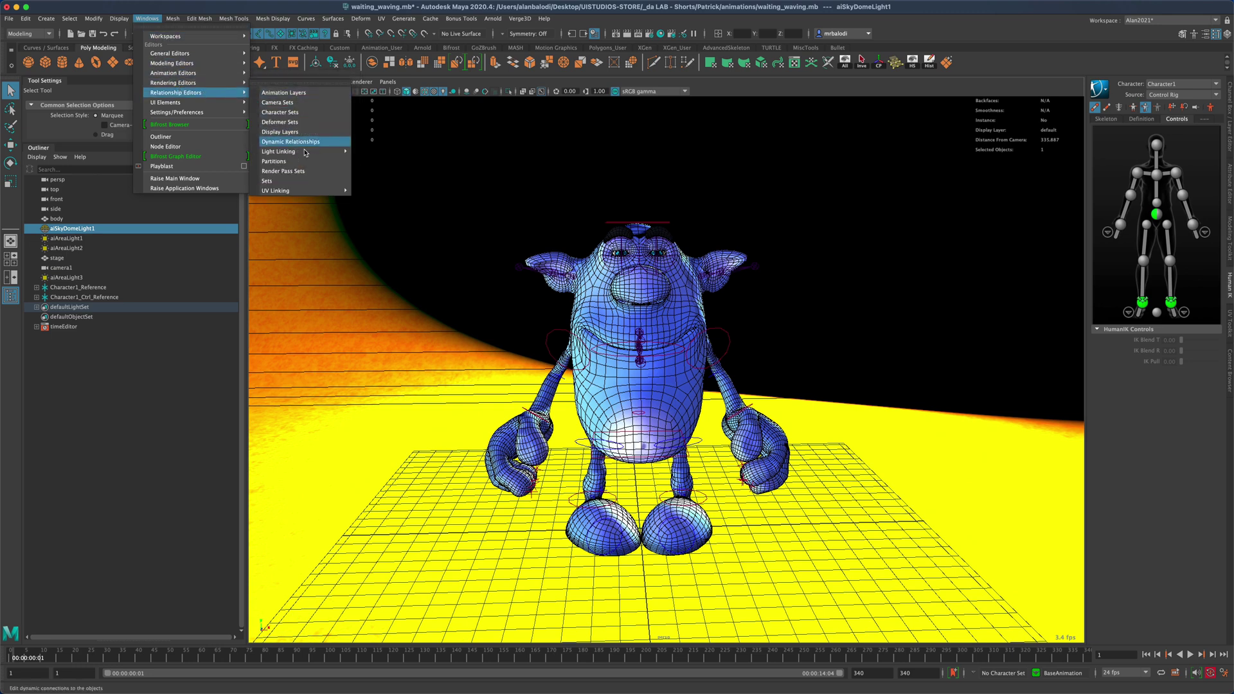
mouse_move(307, 154)
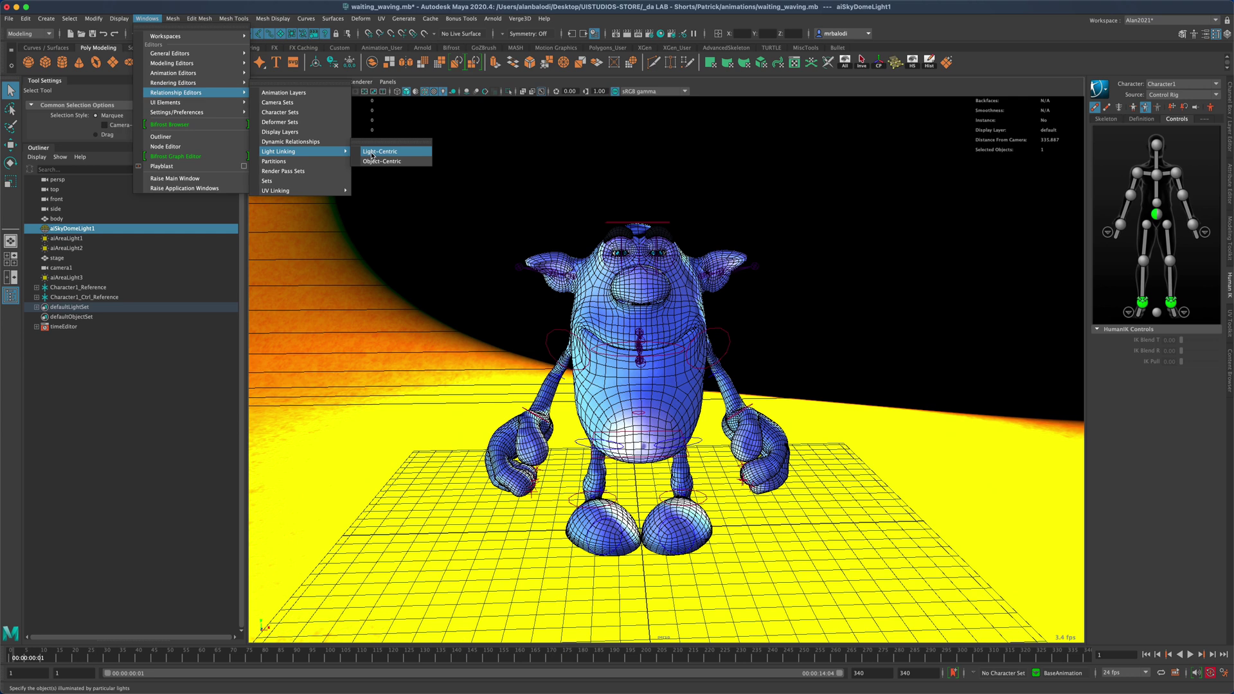
left_click(402, 154)
left_click_drag(403, 135, 457, 172)
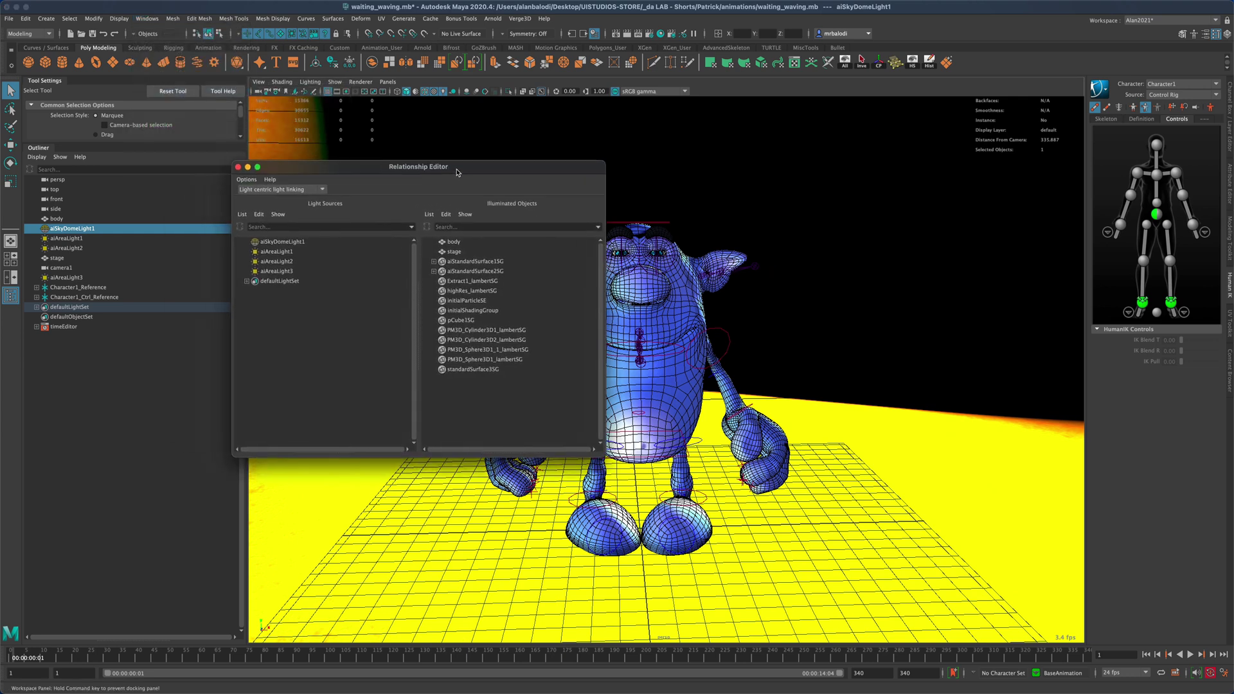
Step: Unlink the stage from aiAreaLight2 and aiAreaLight3
left_click(300, 242)
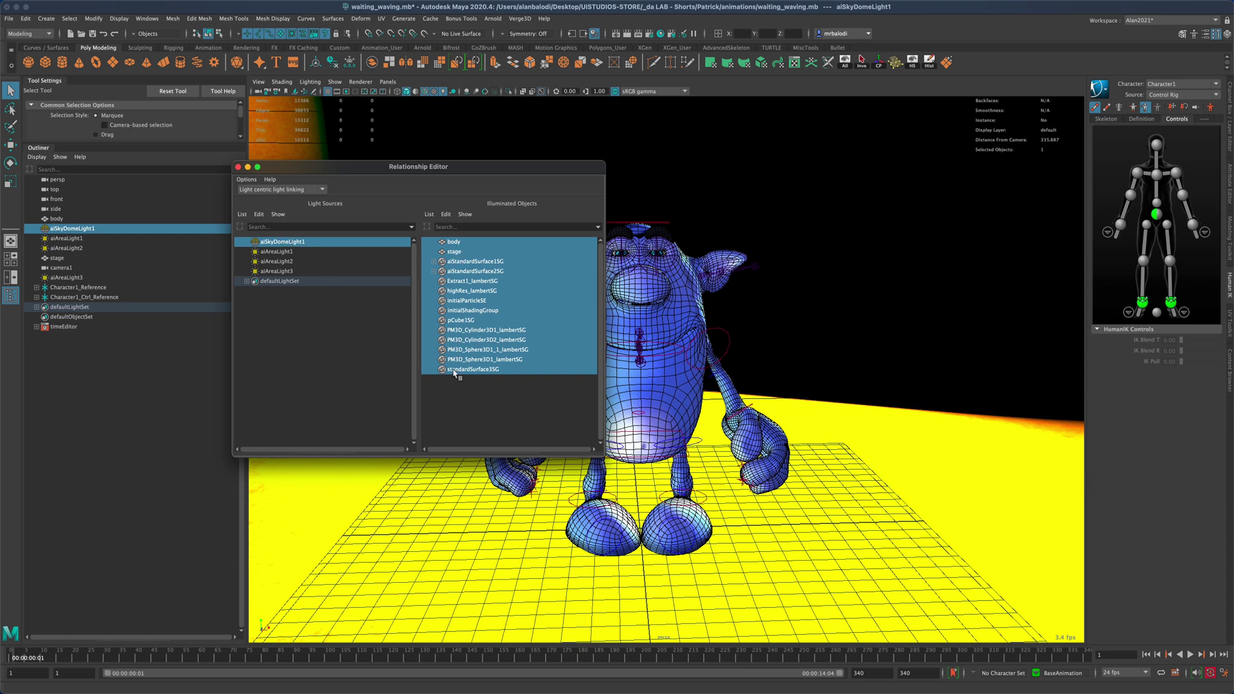
left_click(280, 253)
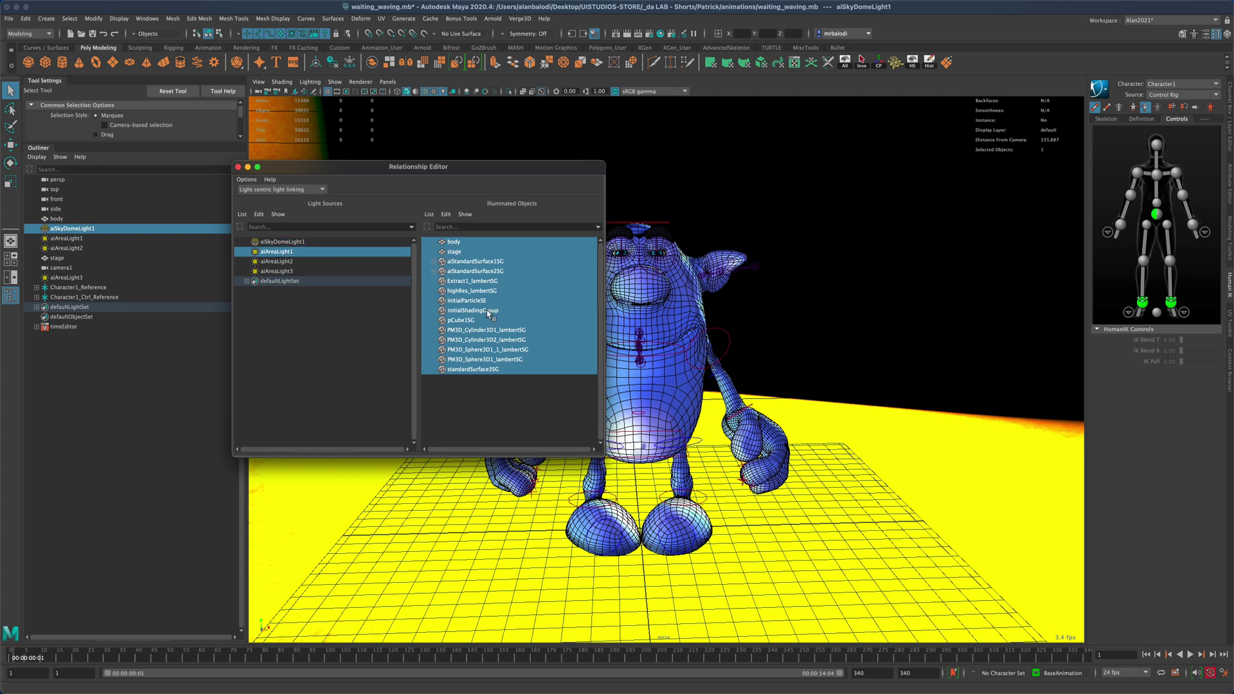
left_click(295, 262)
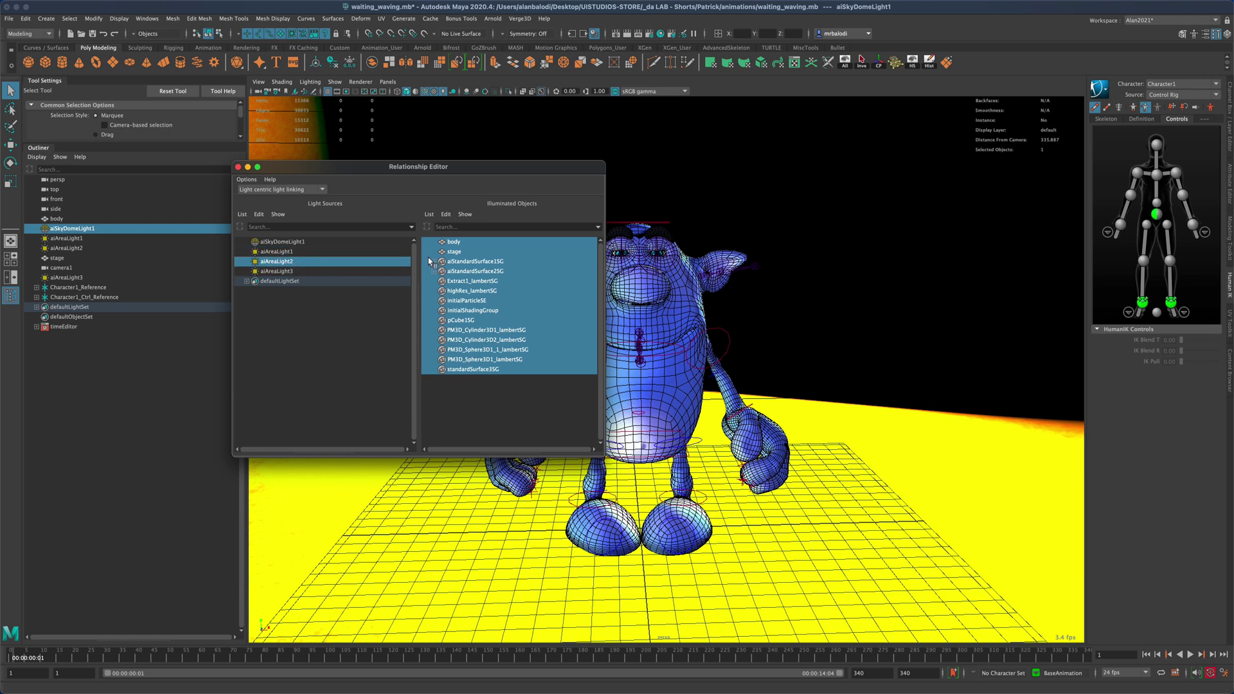
left_click(453, 252)
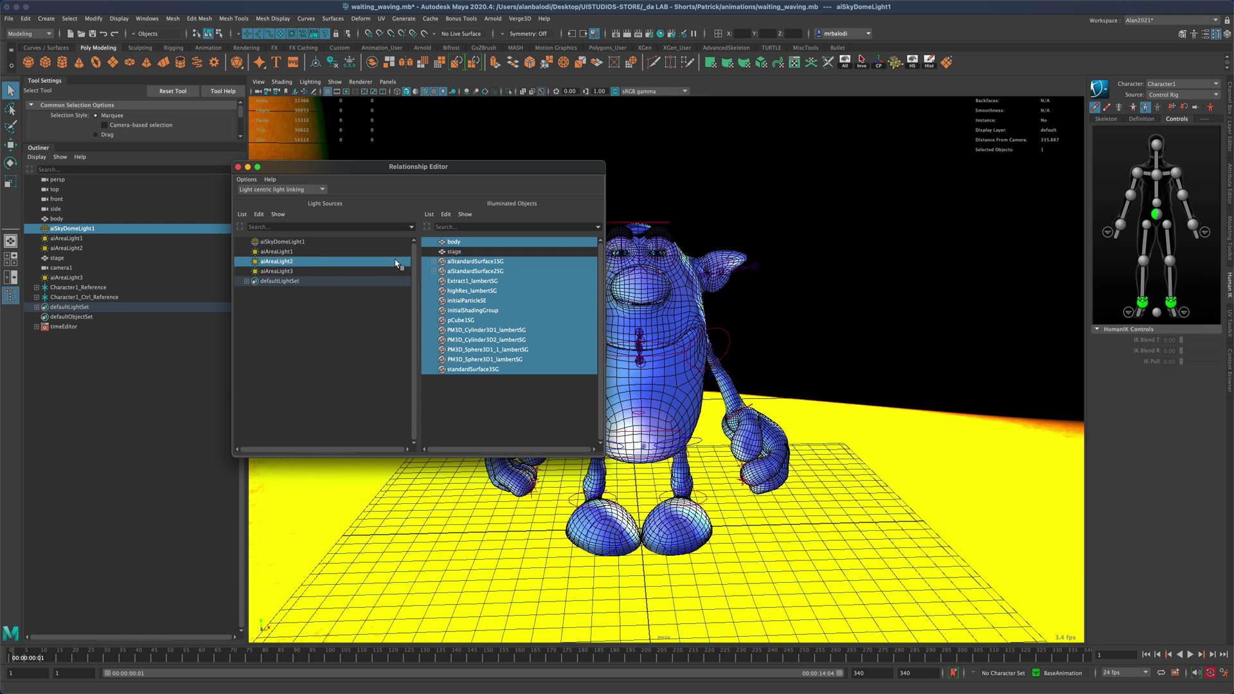
left_click(301, 271)
left_click(467, 254)
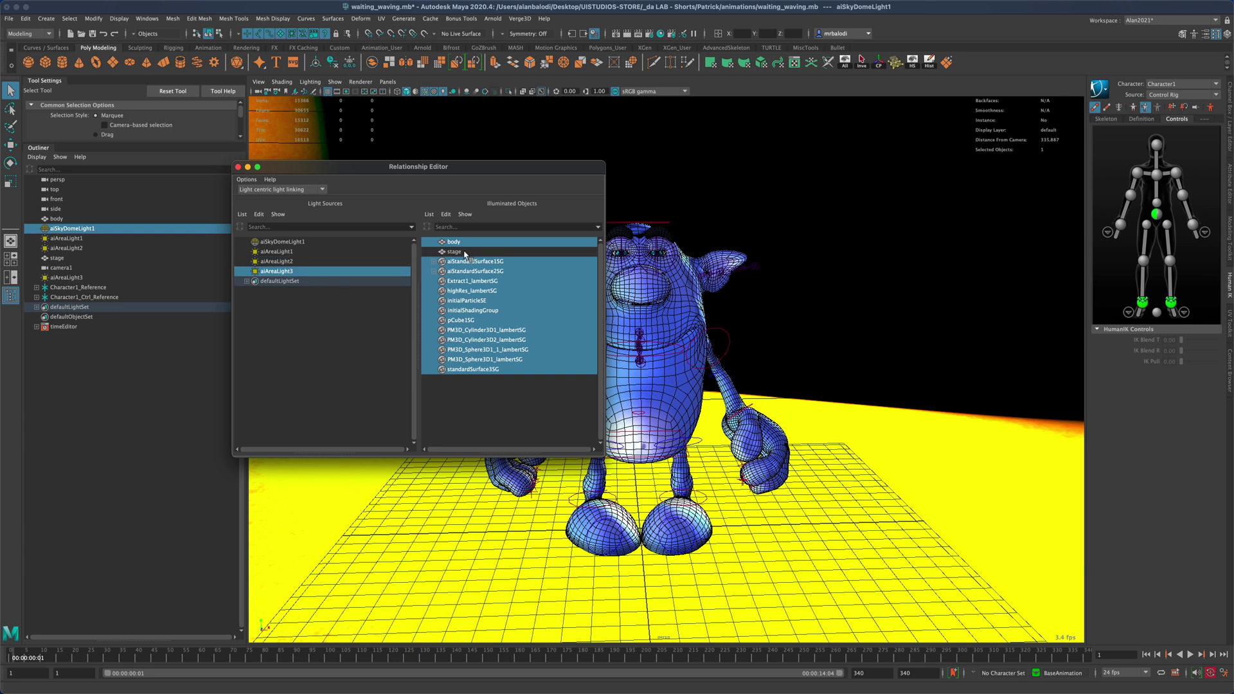
Step: Recheck aiAreaLight1, 2 and 3 to confirm only the back lights no longer illuminate the stage
left_click(304, 262)
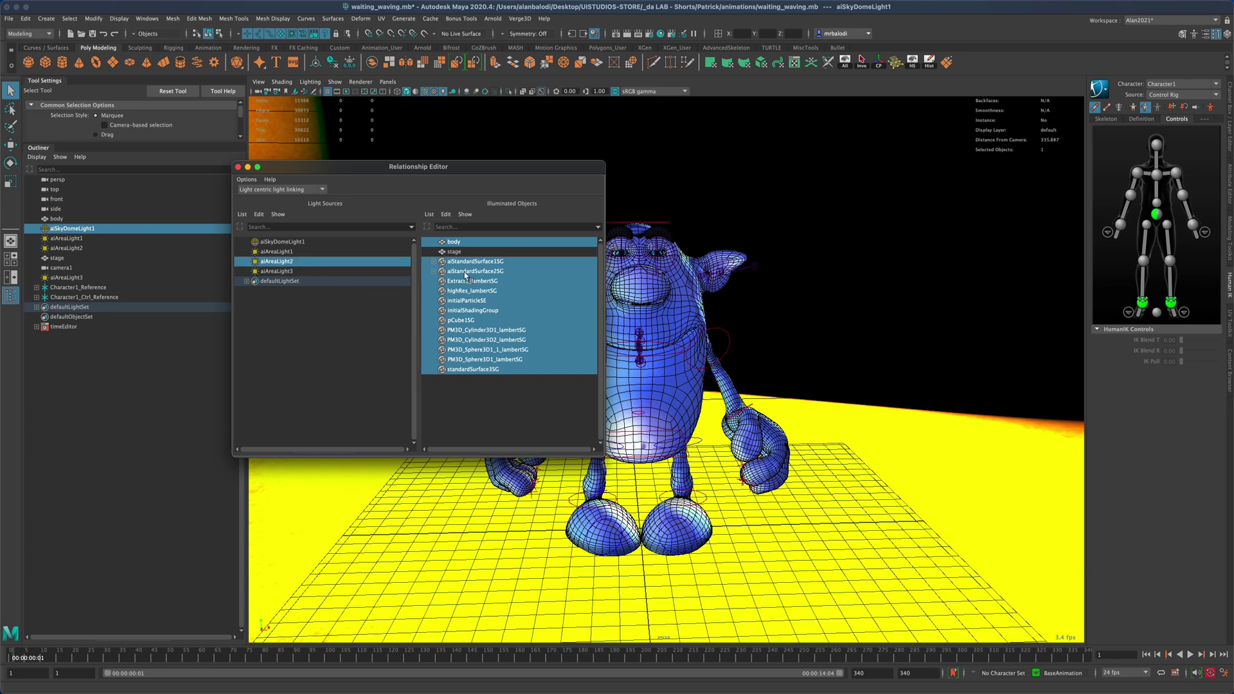
left_click(319, 252)
left_click(300, 262)
left_click(300, 271)
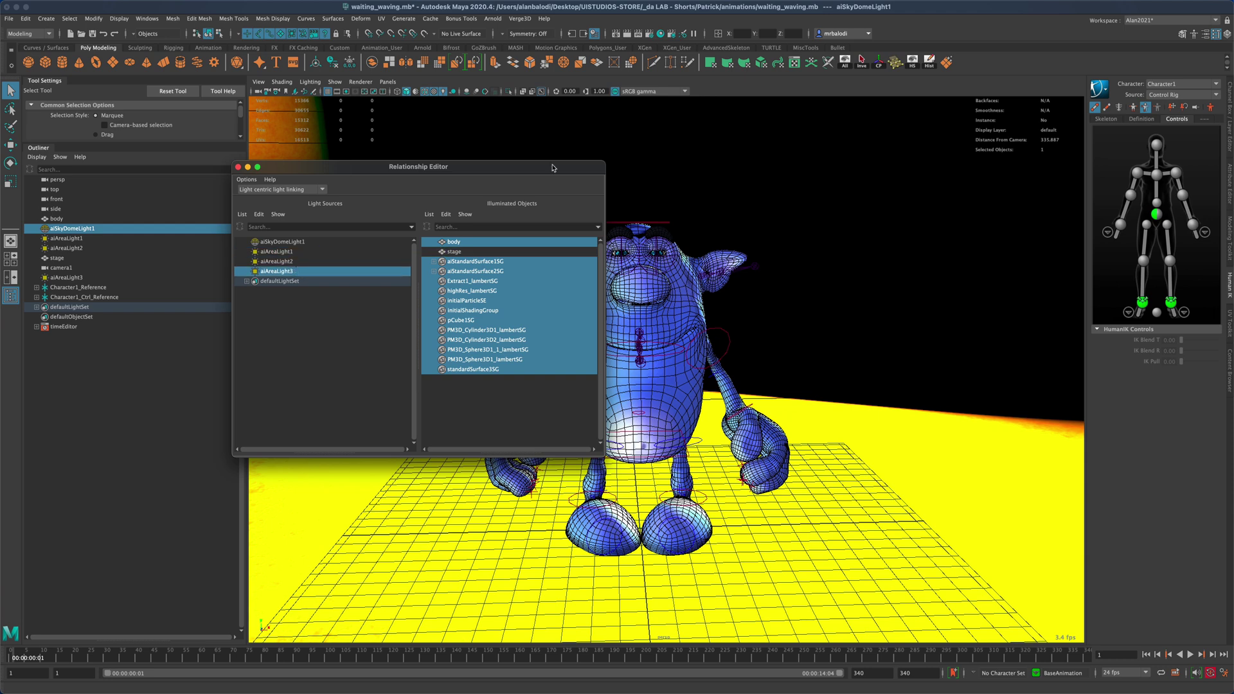
left_click_drag(550, 170, 452, 169)
Step: Render the current frame with Arnold and close the Render View when it finishes
left_click(627, 36)
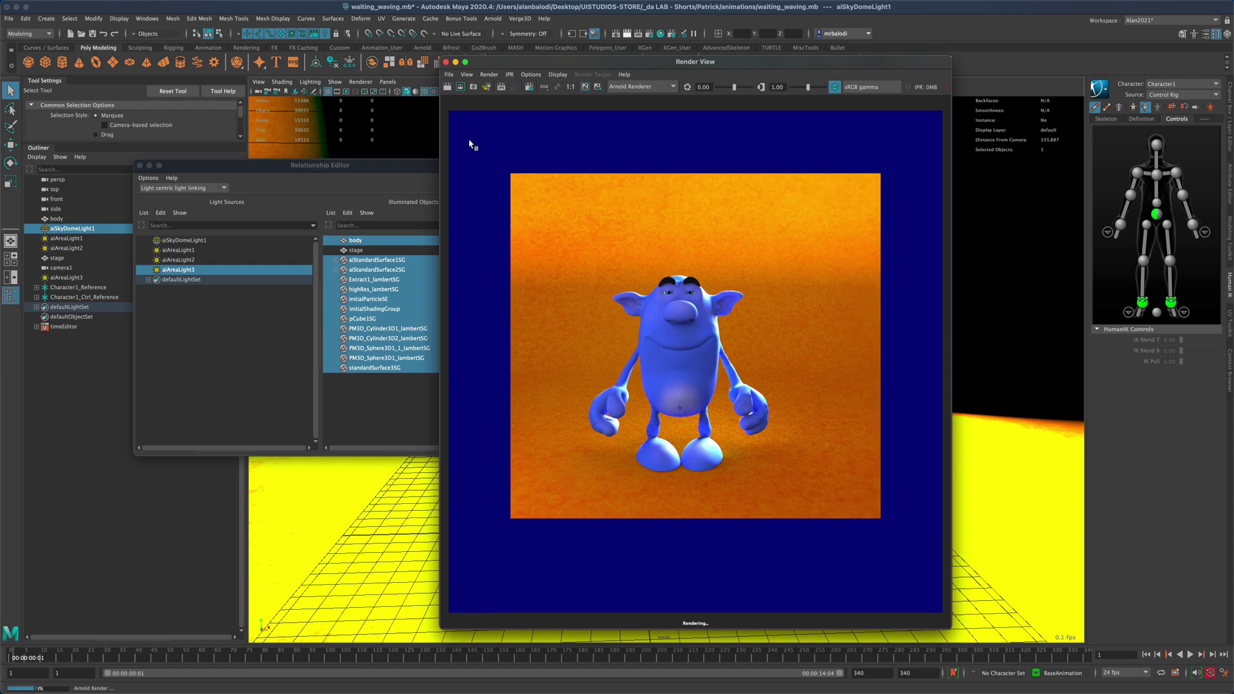
left_click(445, 62)
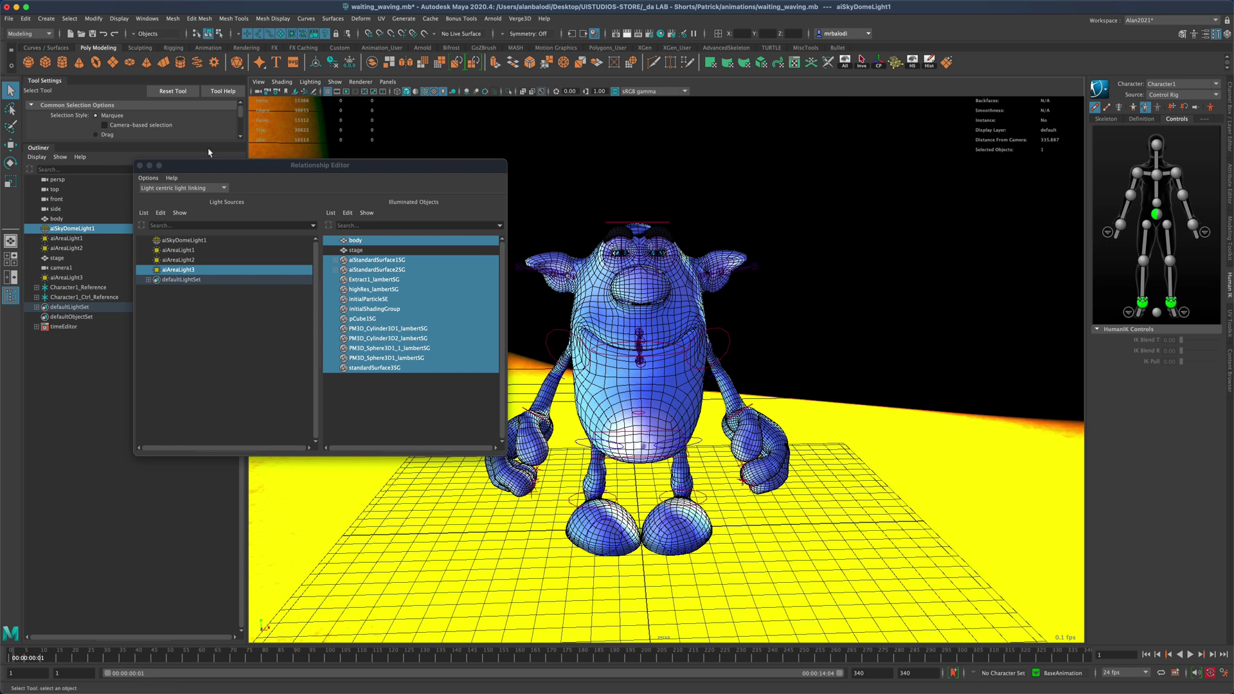
Step: Replace the light-centric editor with the Object-Centric Light Linking editor
left_click(140, 165)
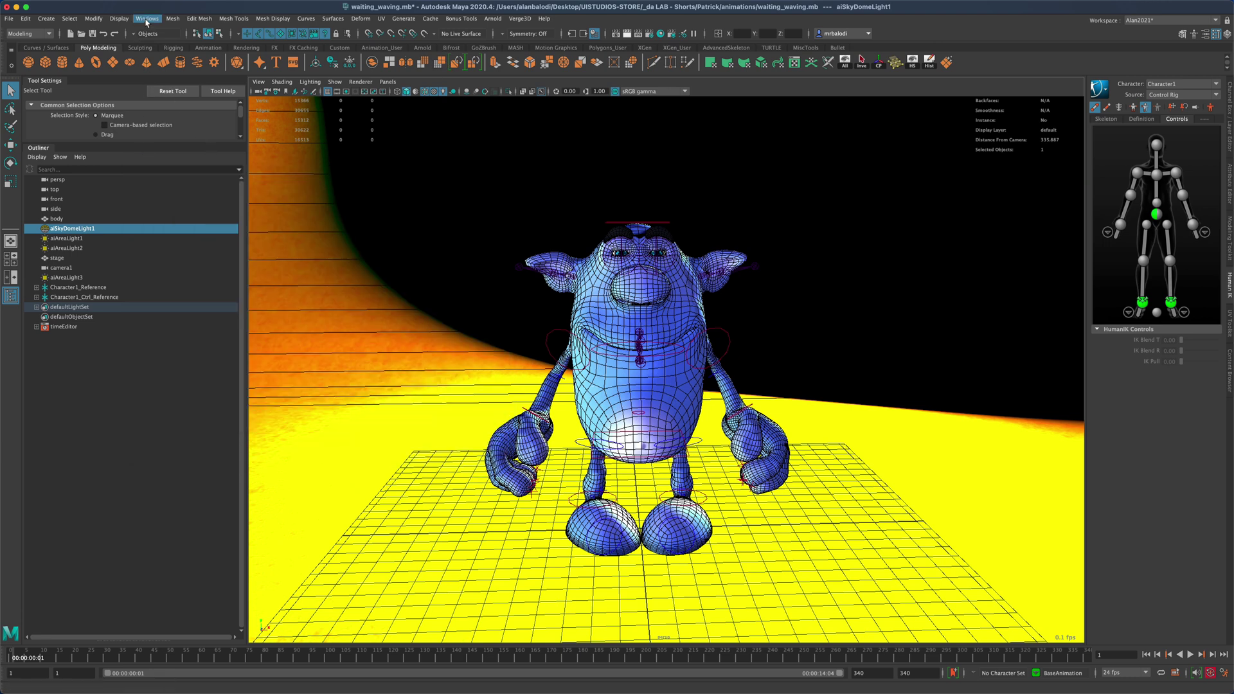
left_click(147, 18)
mouse_move(170, 94)
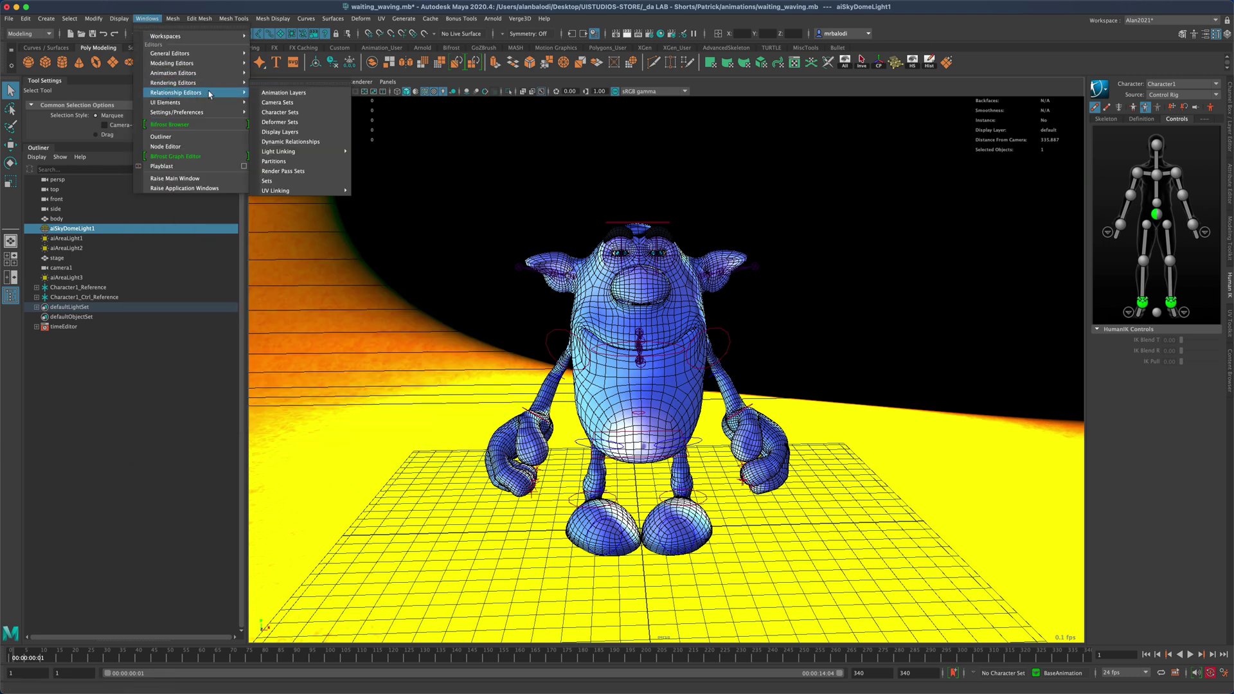
mouse_move(302, 152)
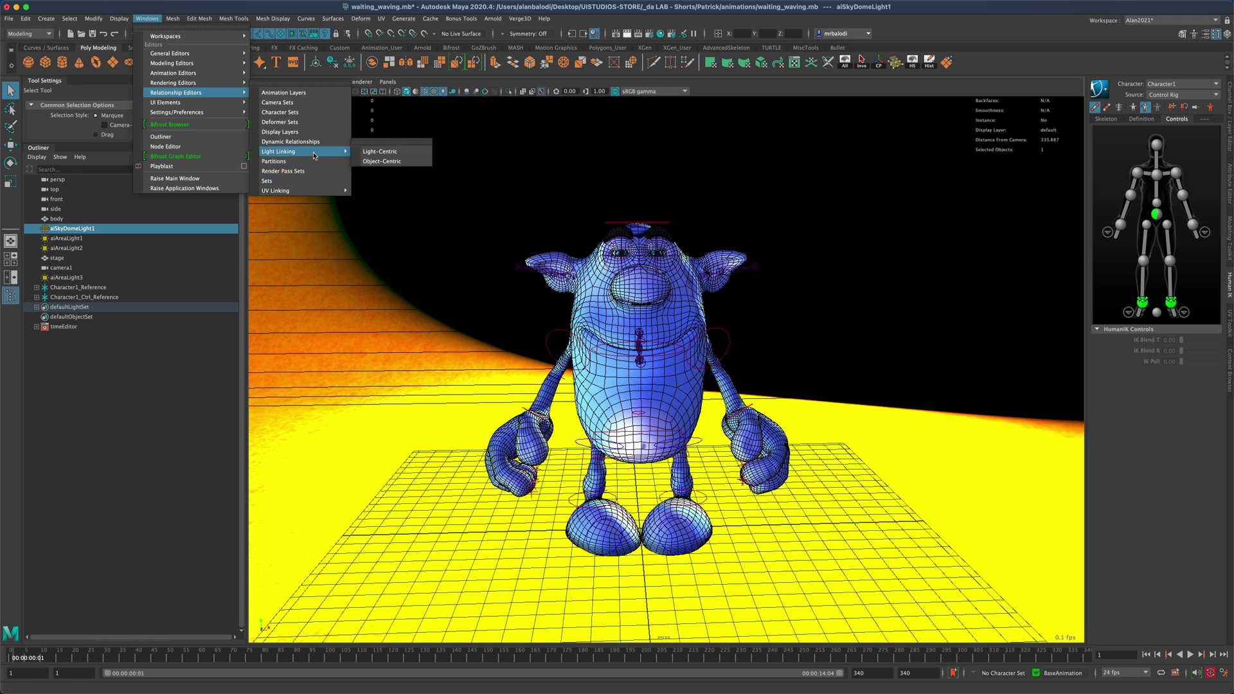
left_click(395, 162)
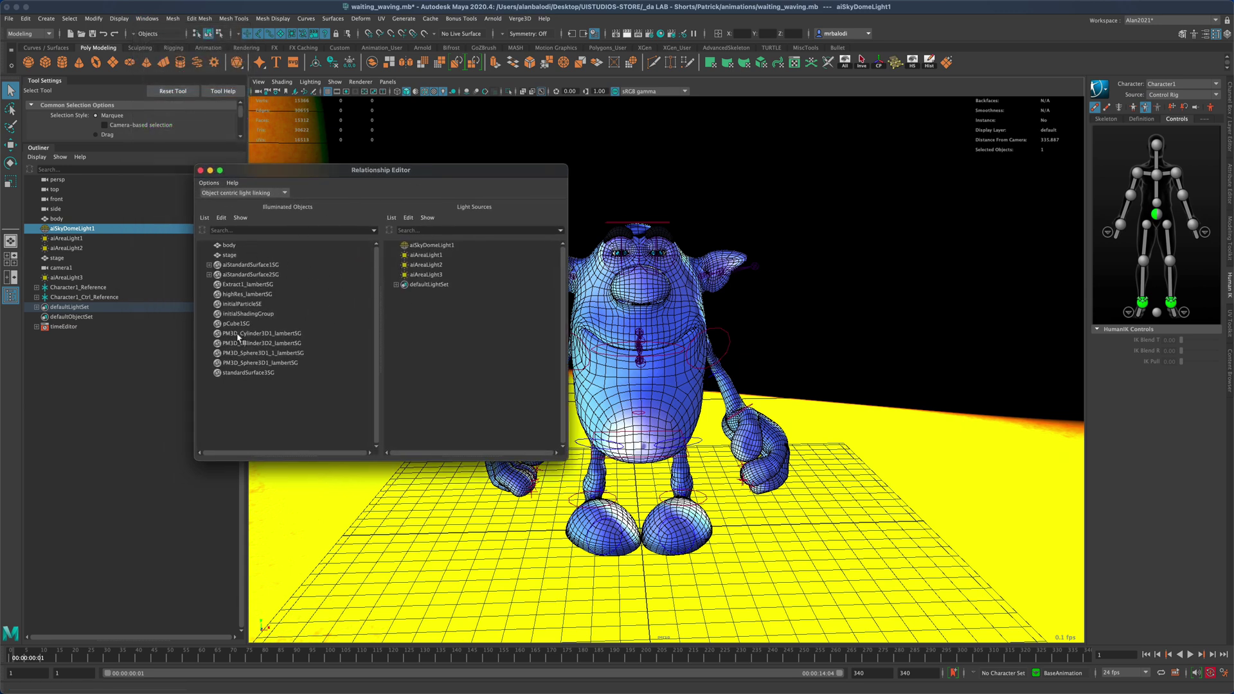
Step: Check body's and stage's linked lights, confirming the stage uses only aiSkyDomeLight1 and aiAreaLight1
left_click(229, 245)
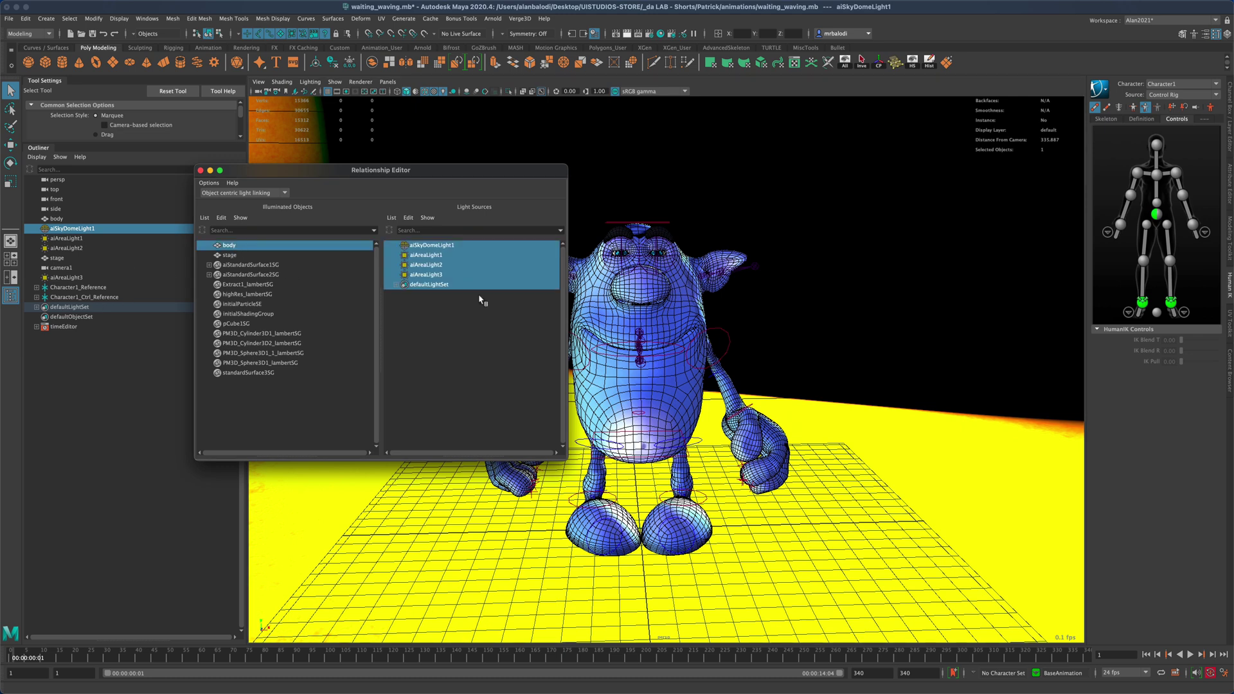
left_click(228, 255)
left_click(233, 246)
left_click_drag(410, 174, 403, 213)
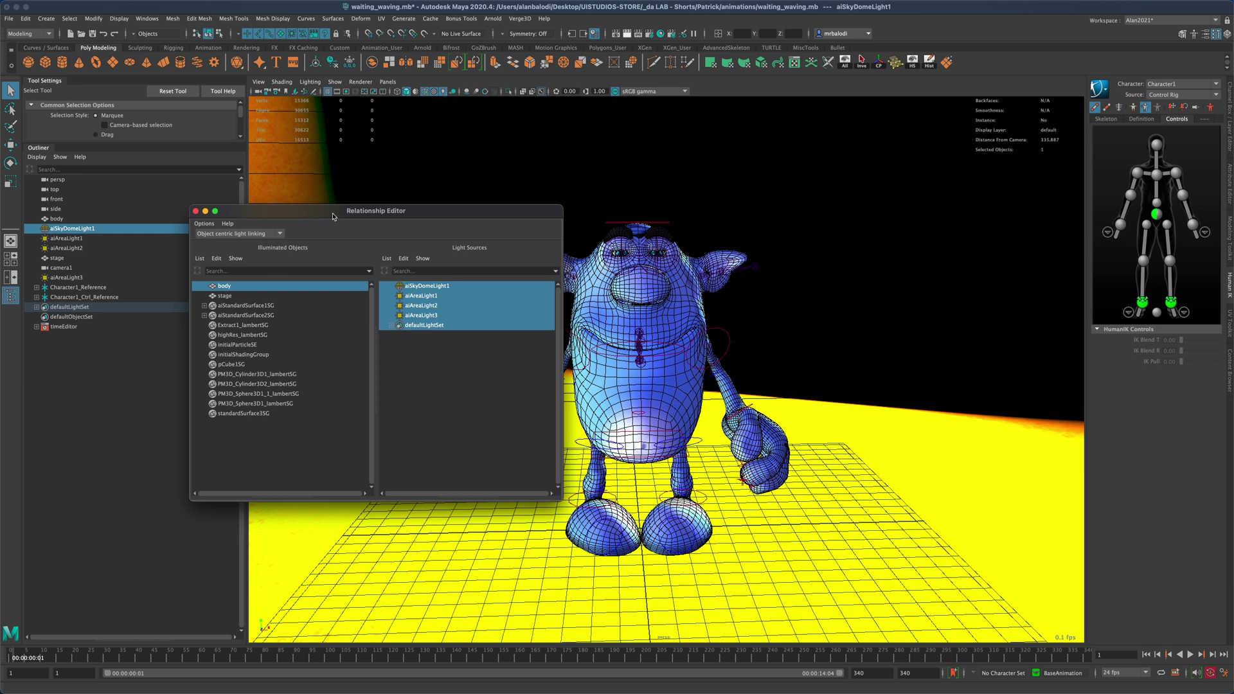
left_click_drag(334, 216, 321, 233)
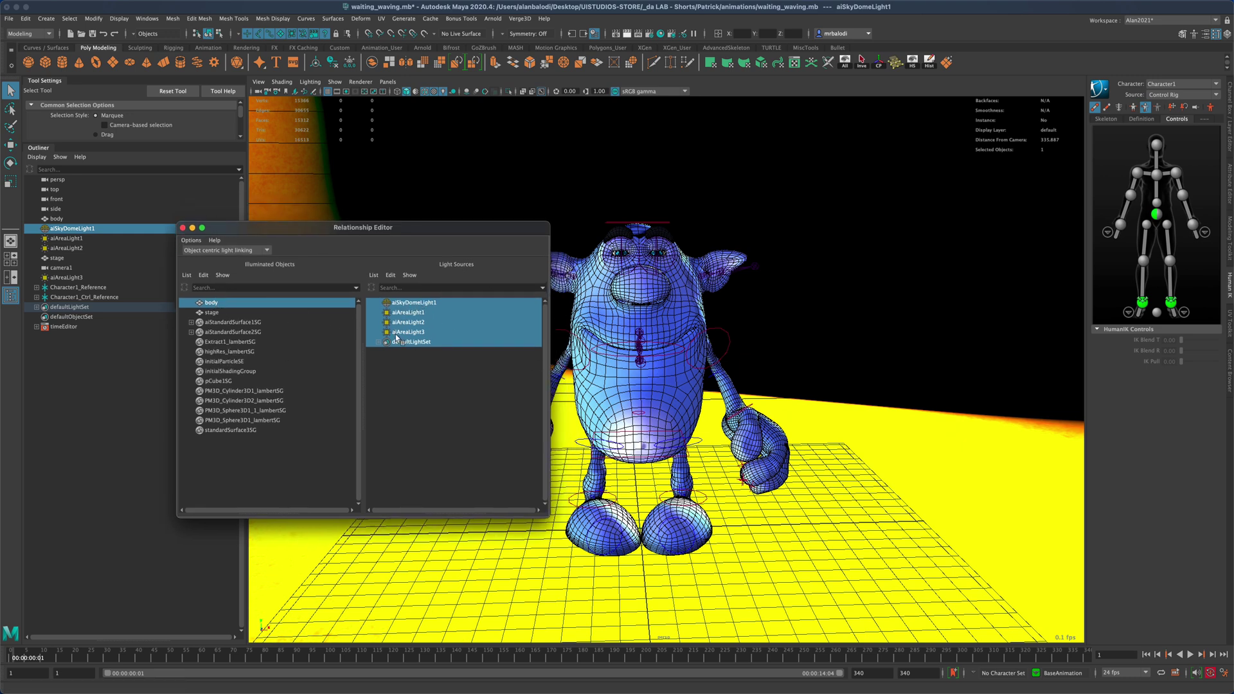
left_click(212, 313)
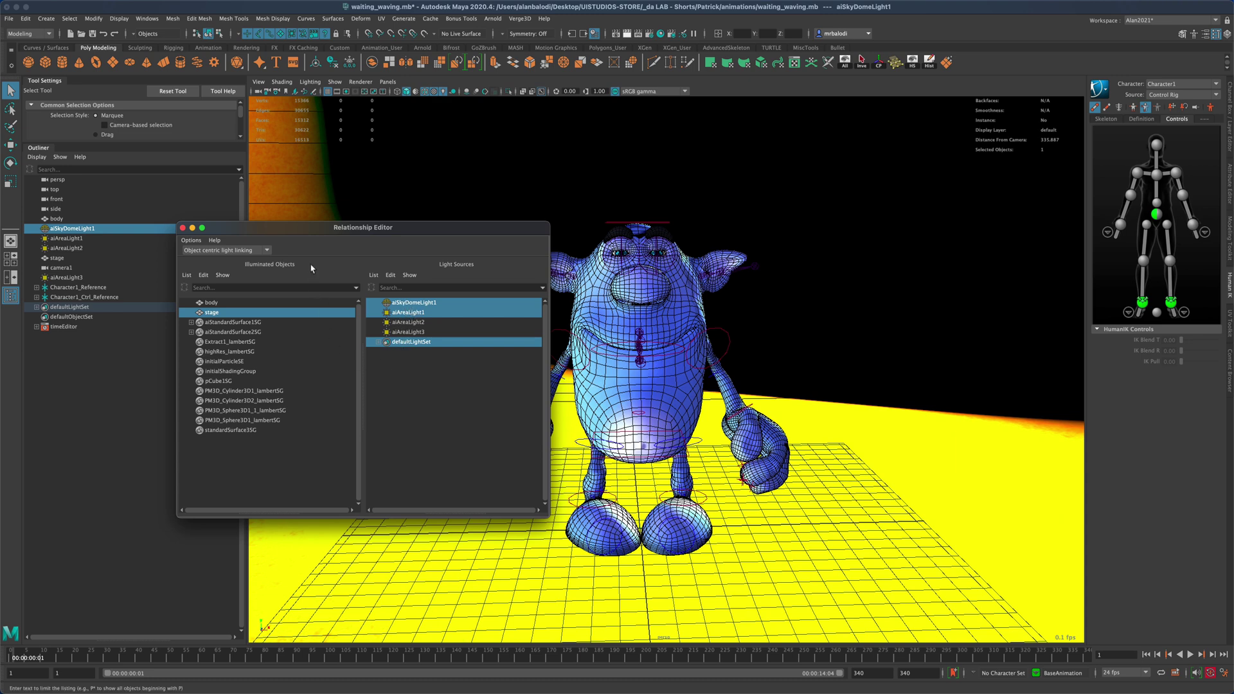
left_click_drag(334, 229, 364, 239)
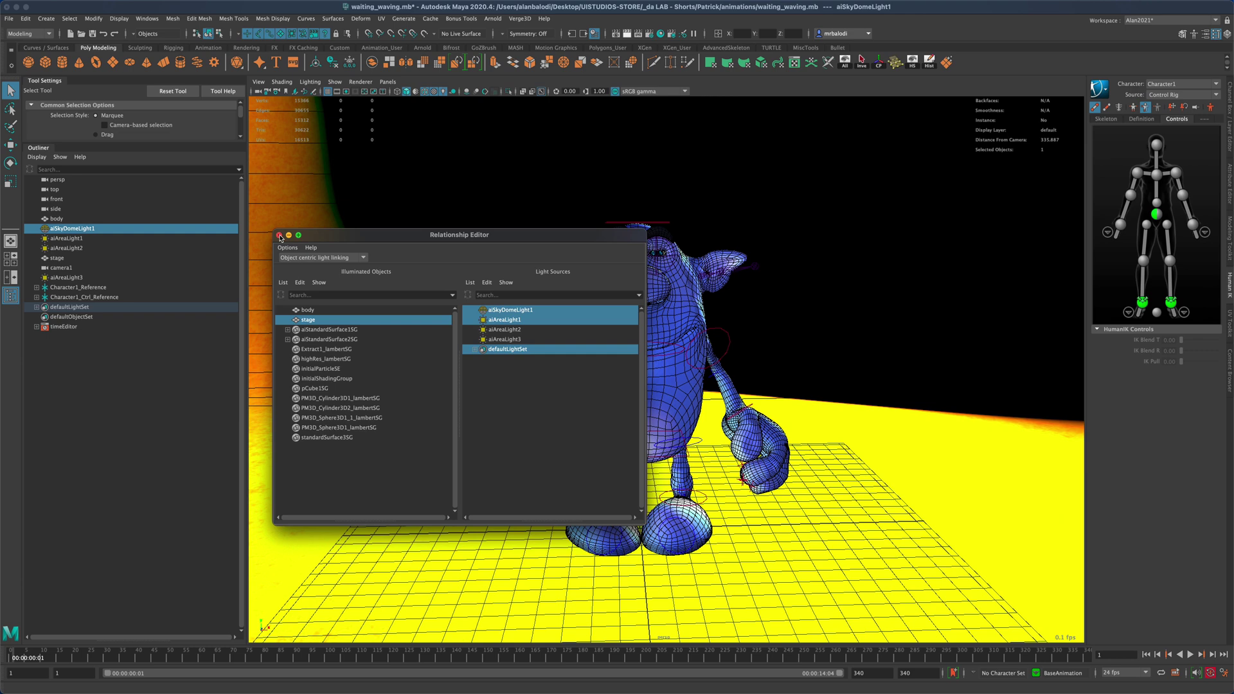
left_click_drag(332, 239, 222, 290)
left_click_drag(222, 291, 229, 262)
left_click_drag(228, 262, 225, 228)
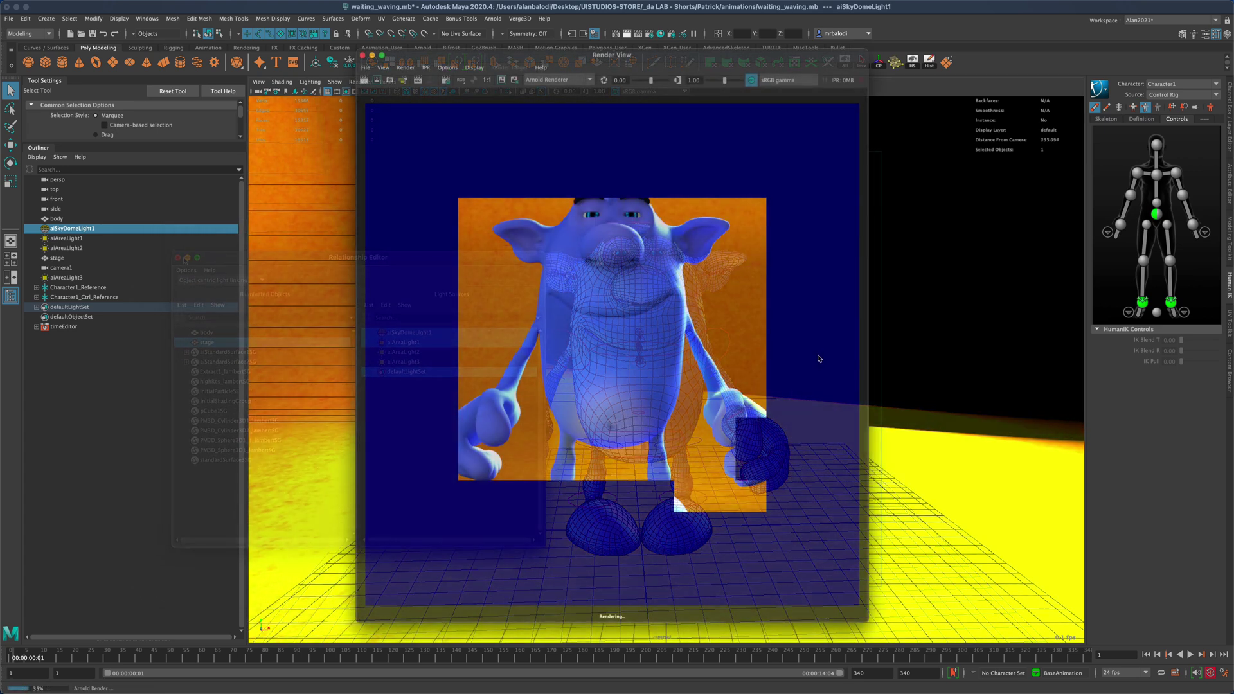